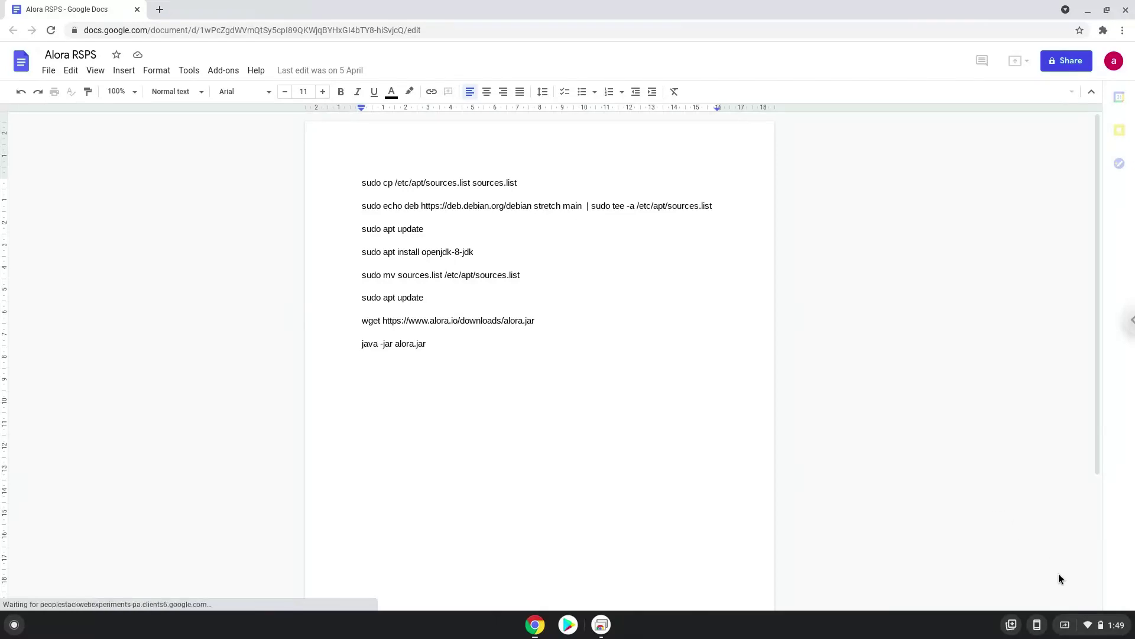
- Open ChromeOS Settings from the Quick Settings panel over the Alora command notes
click(1103, 625)
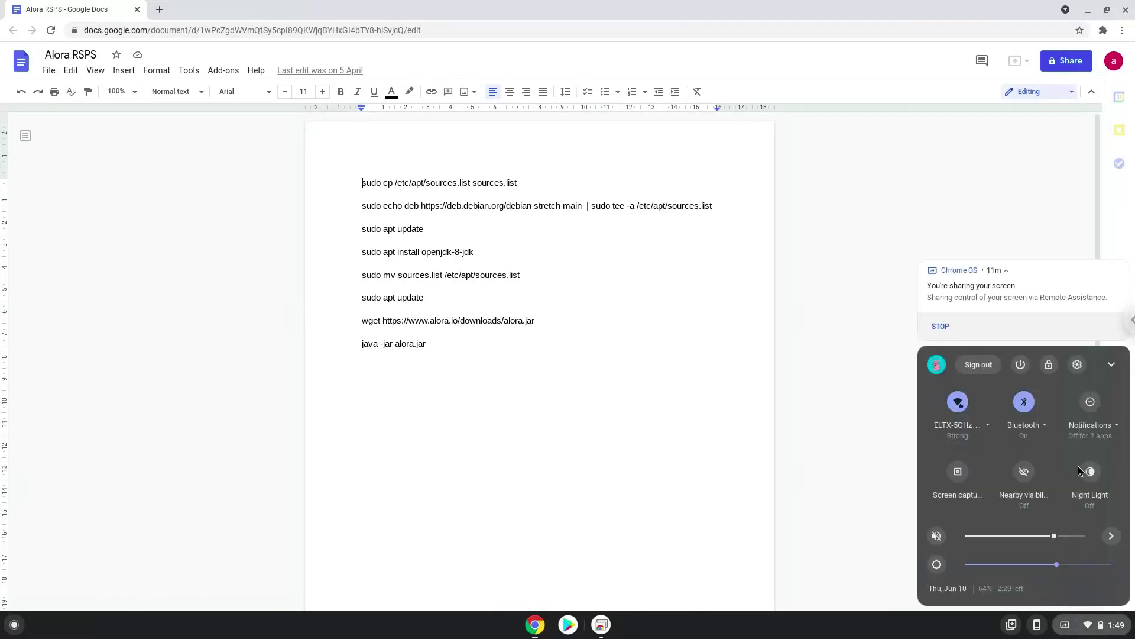
click(1075, 364)
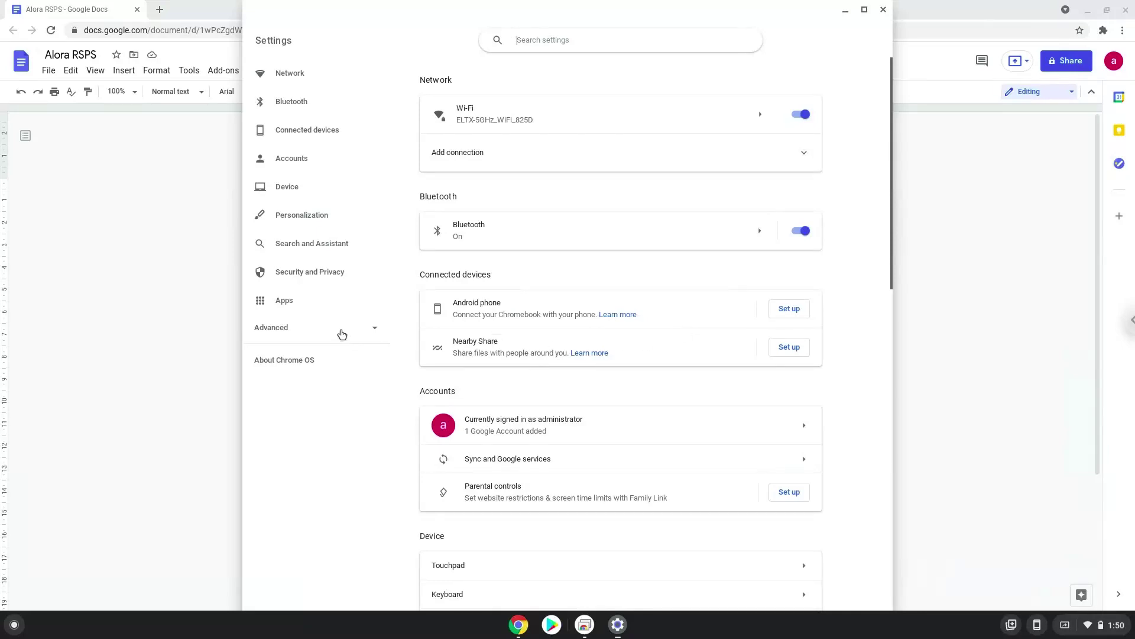
- Install Linux (Beta) from Advanced > Developers with recommended disk size, then close its Terminal
click(342, 334)
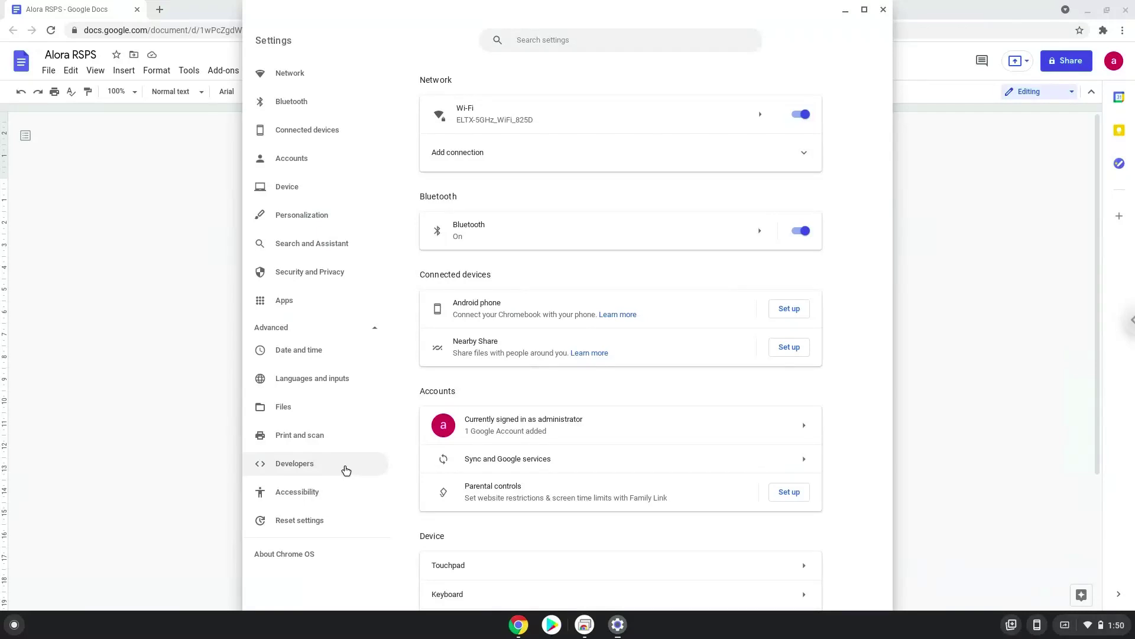
click(346, 469)
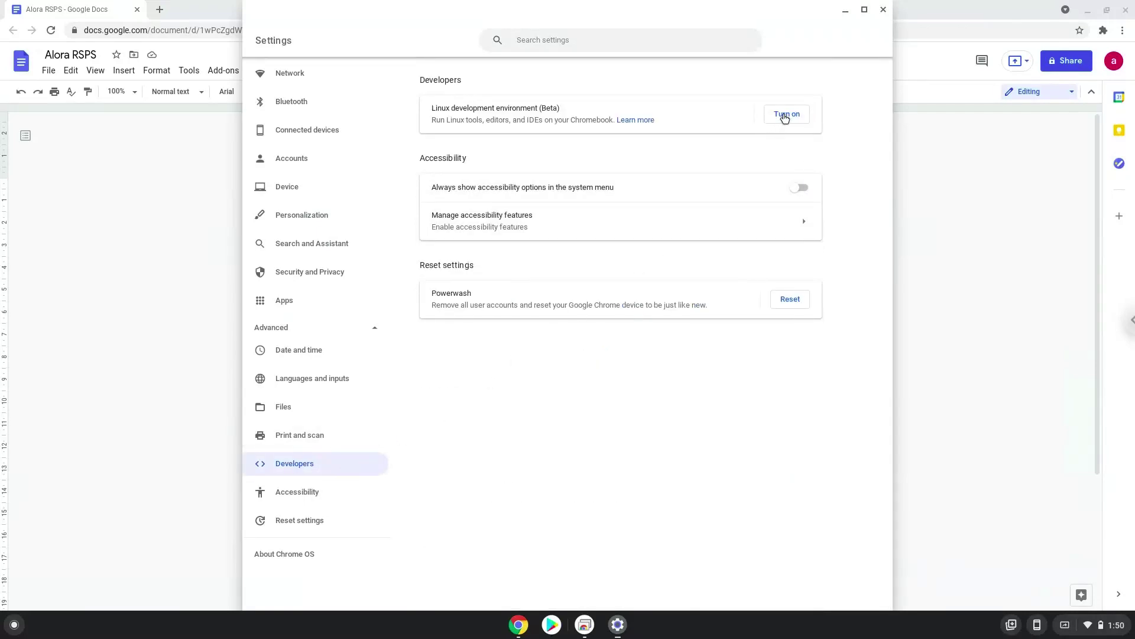
click(785, 116)
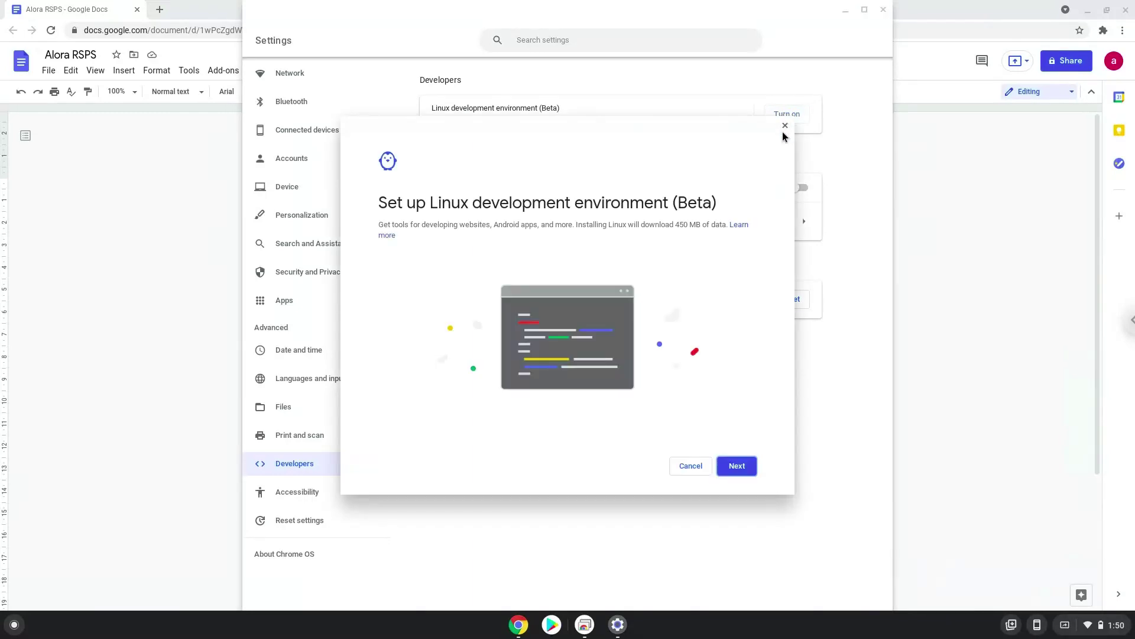
click(736, 466)
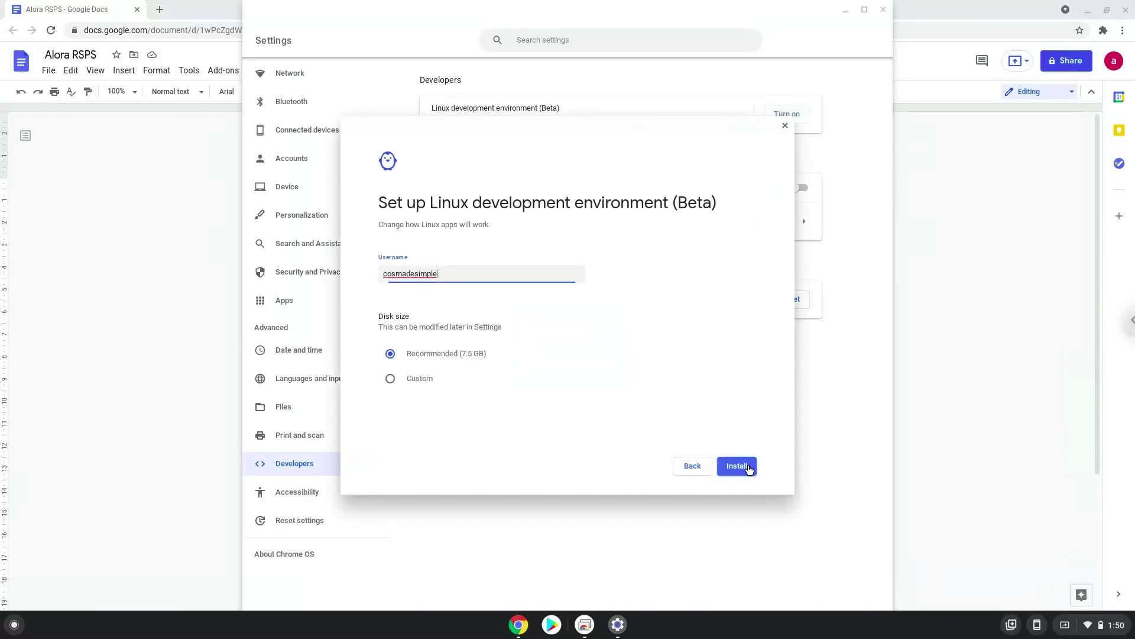
click(736, 466)
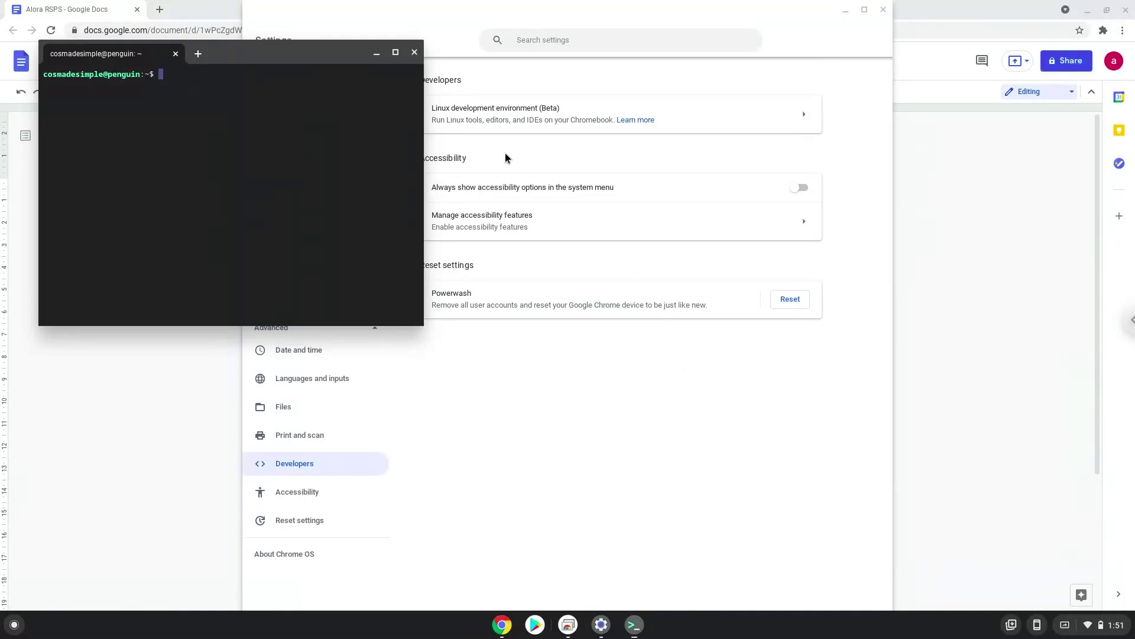
click(416, 53)
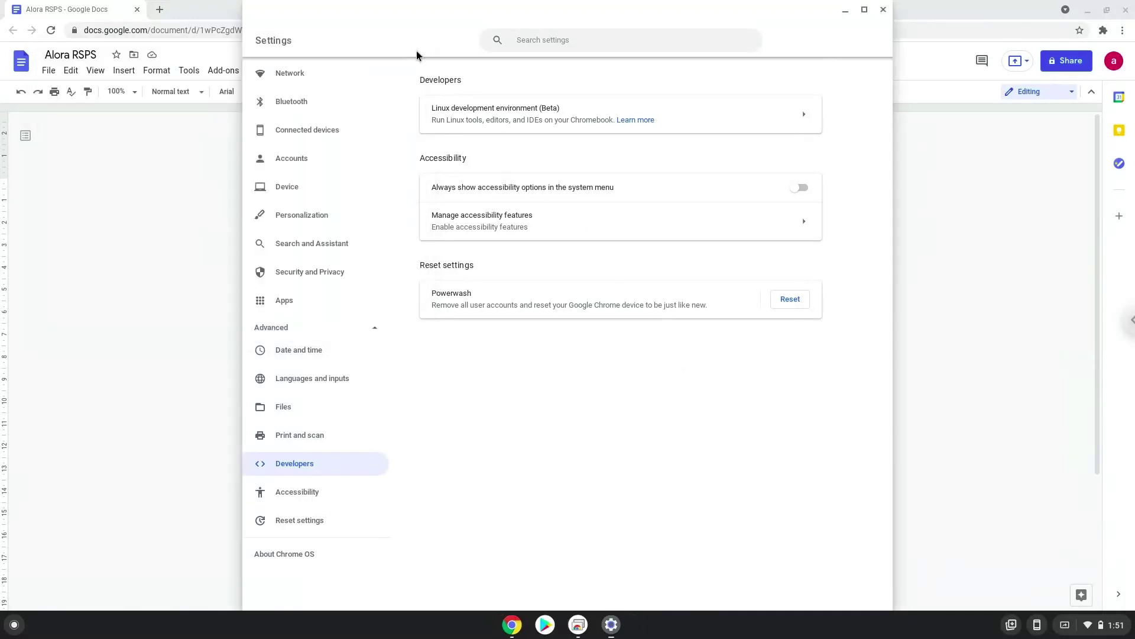
- Close Settings, copy 'sudo cp /etc/apt/sources.list sources.list' and launch Terminal
click(882, 10)
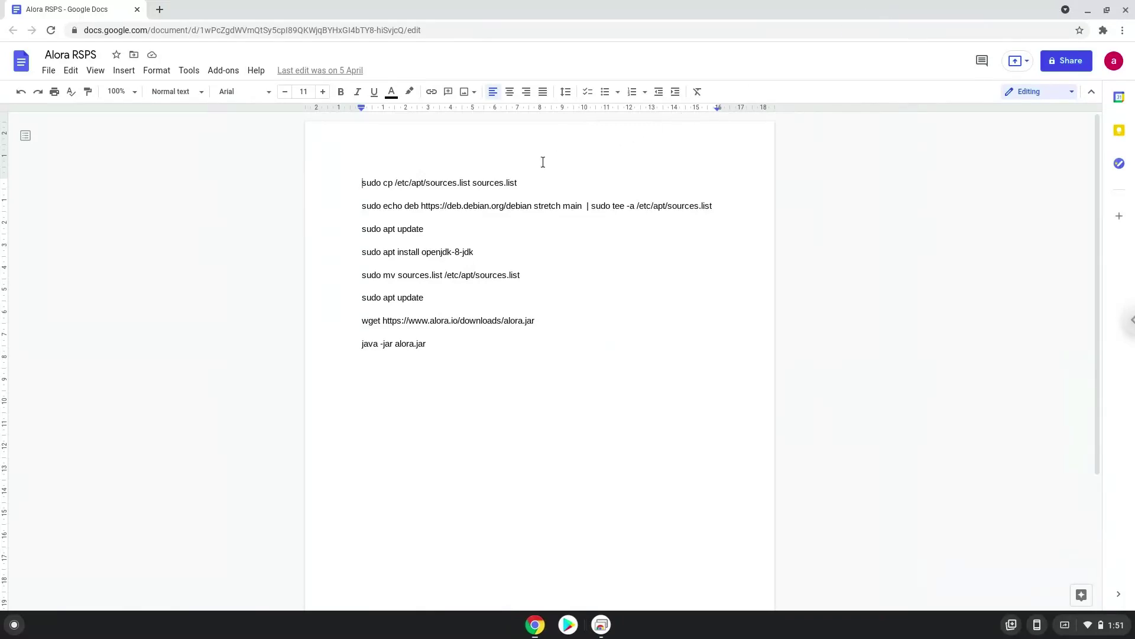
triple_click(491, 183)
right_click(491, 183)
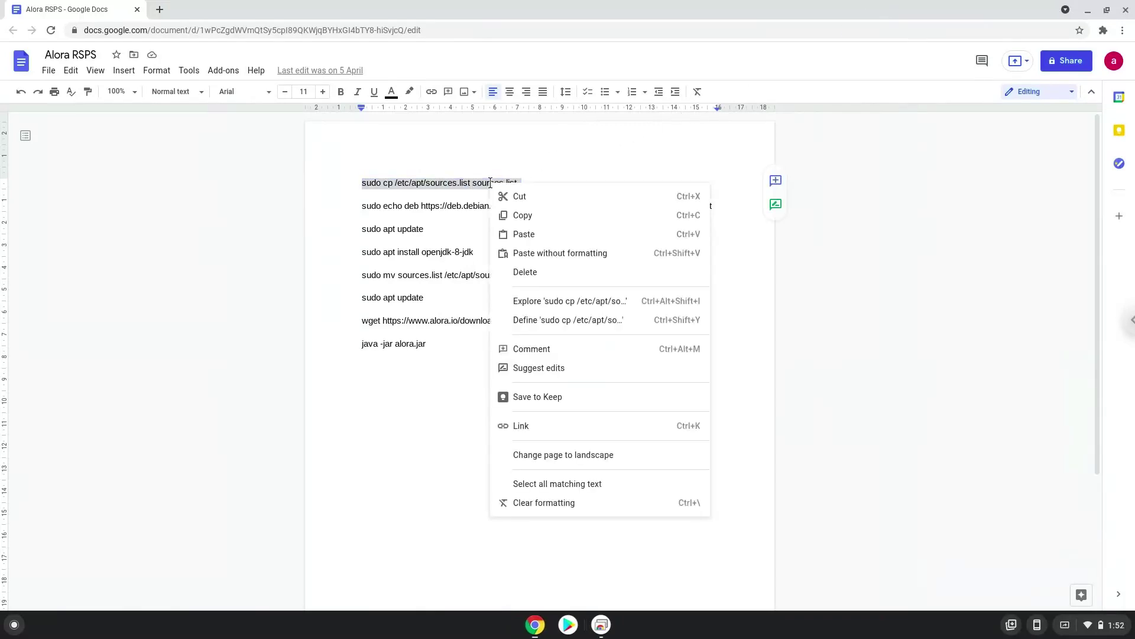
click(522, 218)
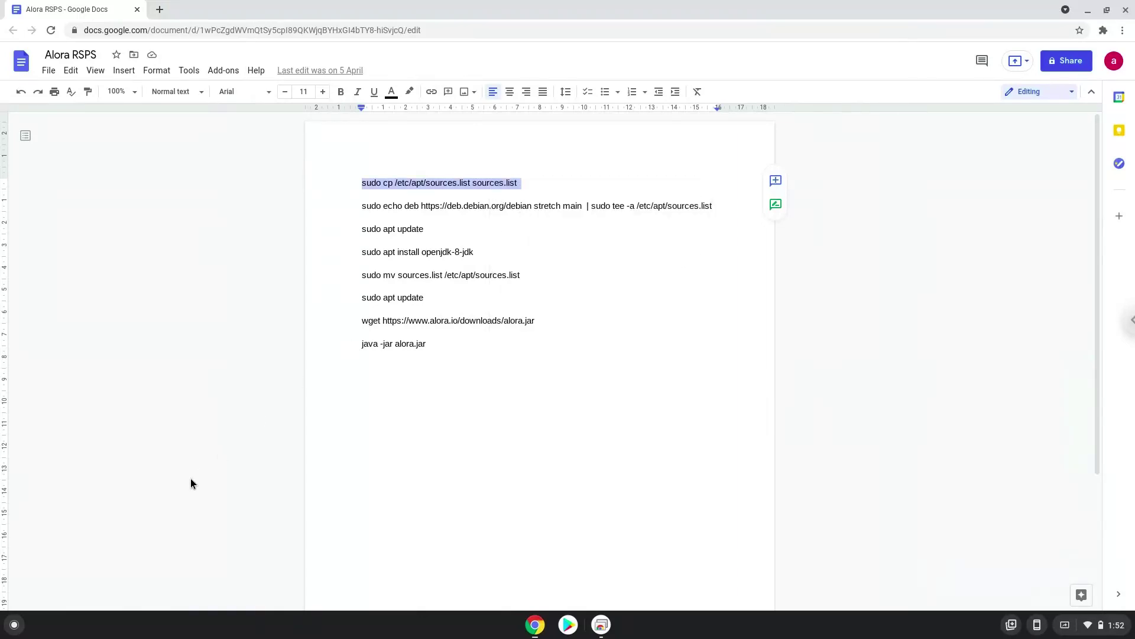
click(14, 626)
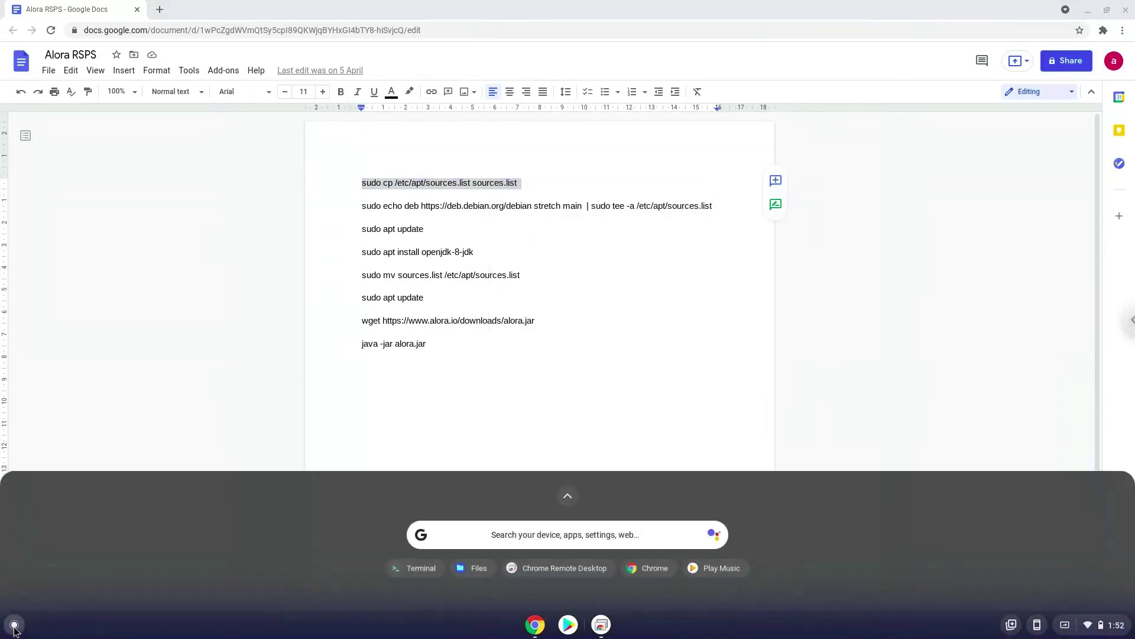
text(ter)
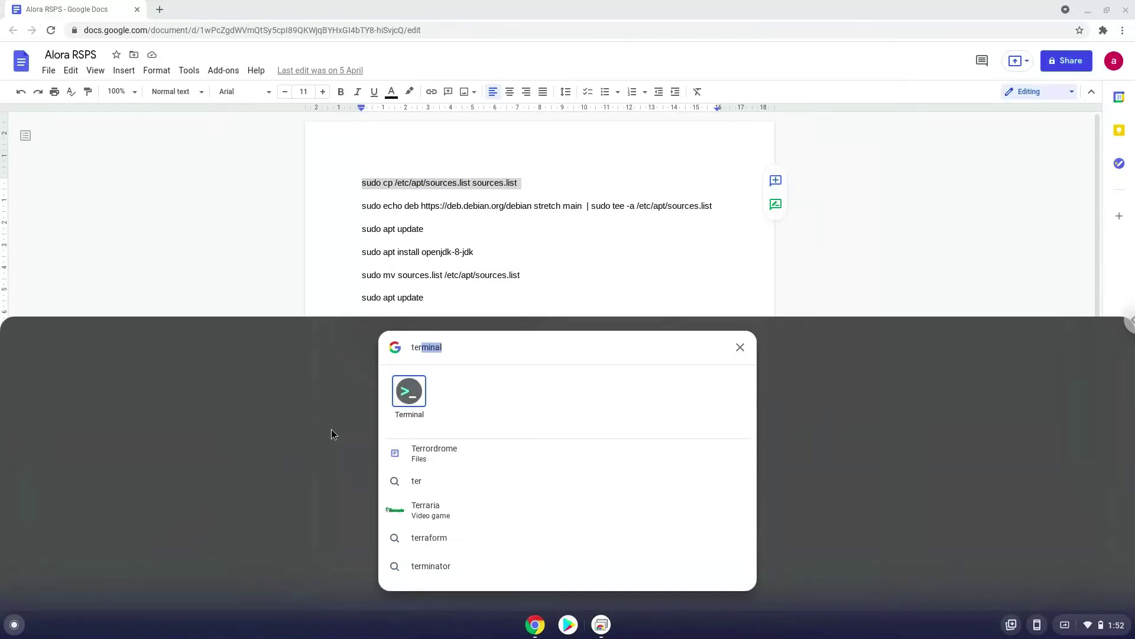
click(409, 391)
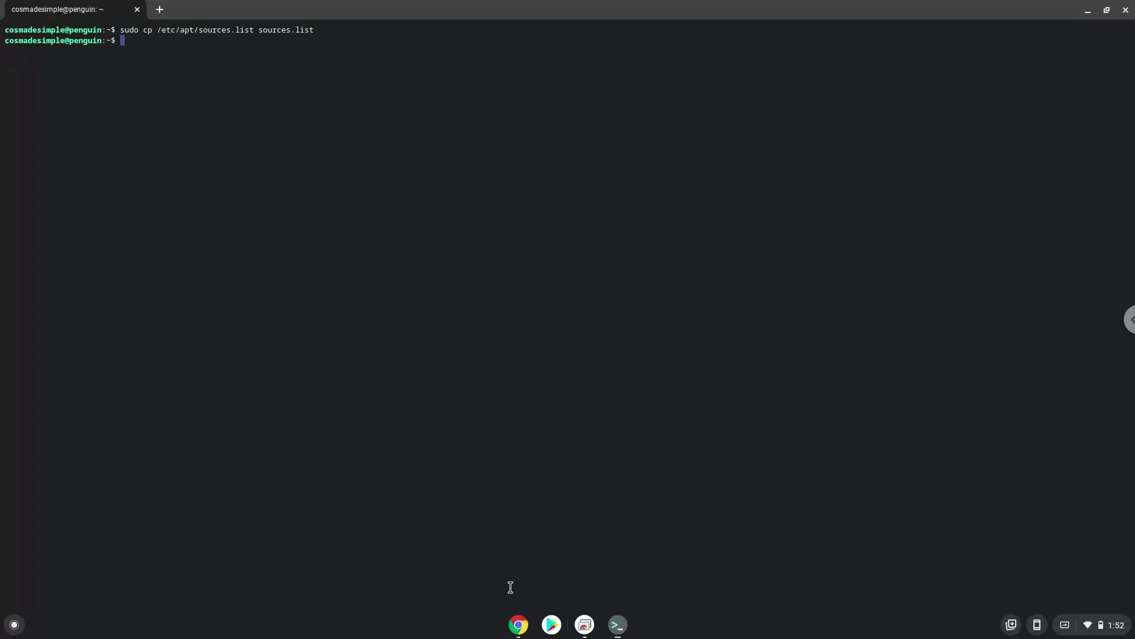
- Copy the 'sudo echo deb … stretch … tee' line from the command notes
click(519, 625)
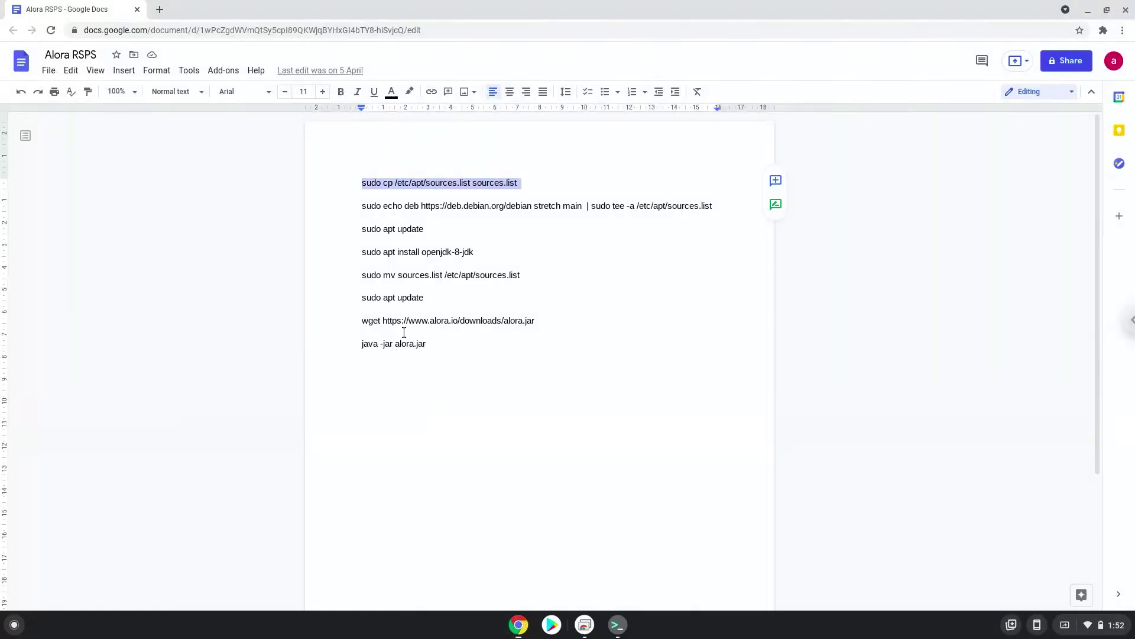
triple_click(365, 207)
right_click(365, 206)
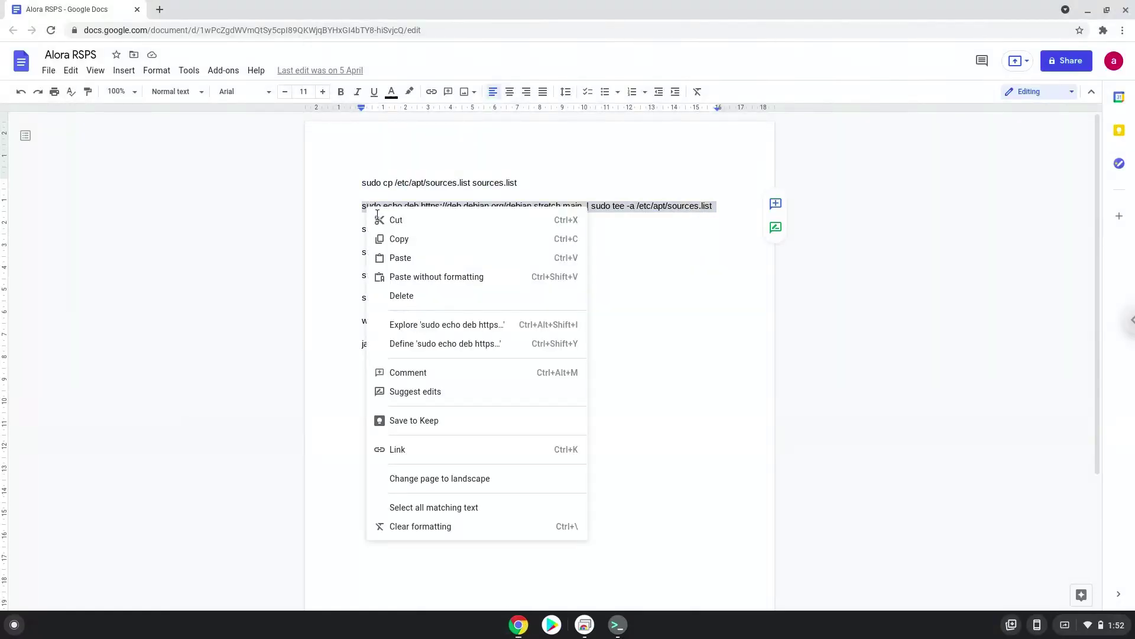
click(400, 240)
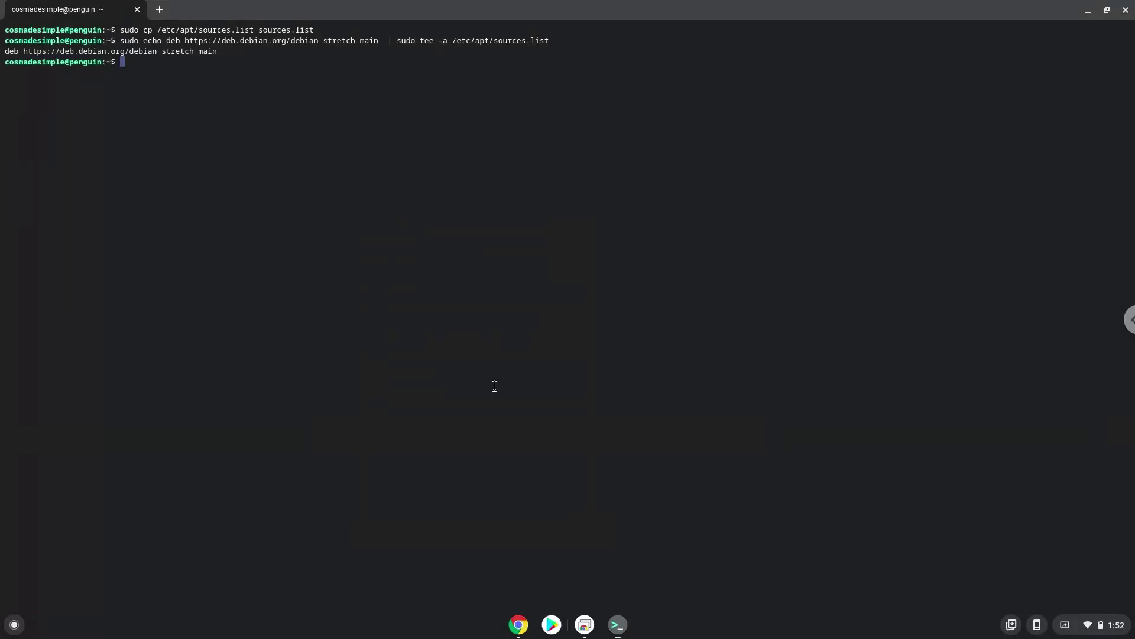
- Copy 'sudo apt update' from the notes and run it in Terminal
click(520, 627)
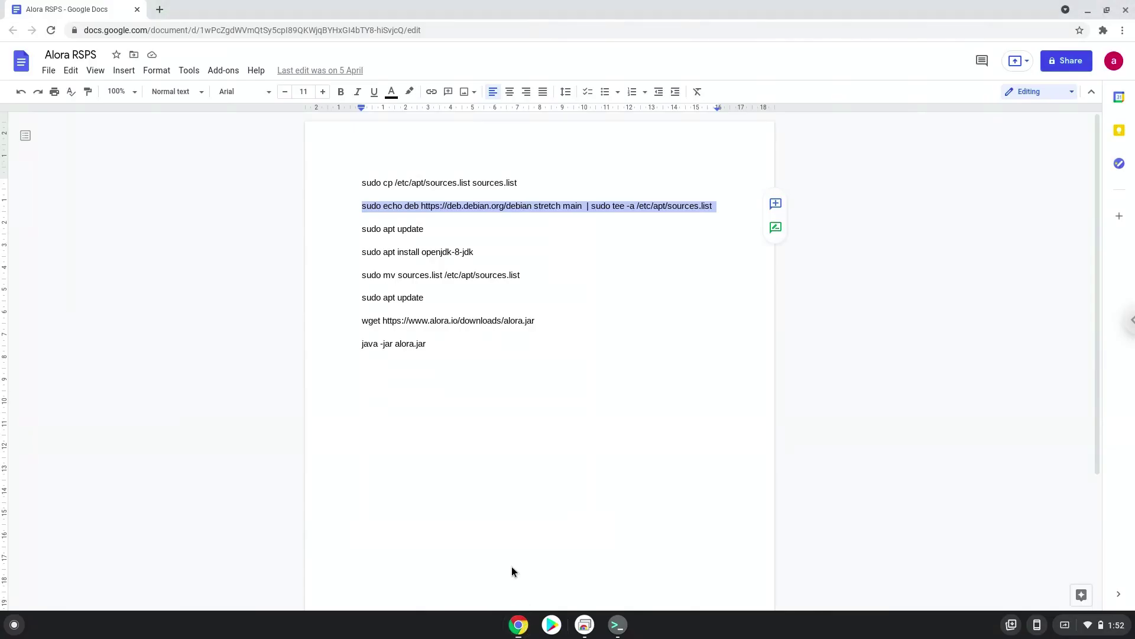
triple_click(372, 229)
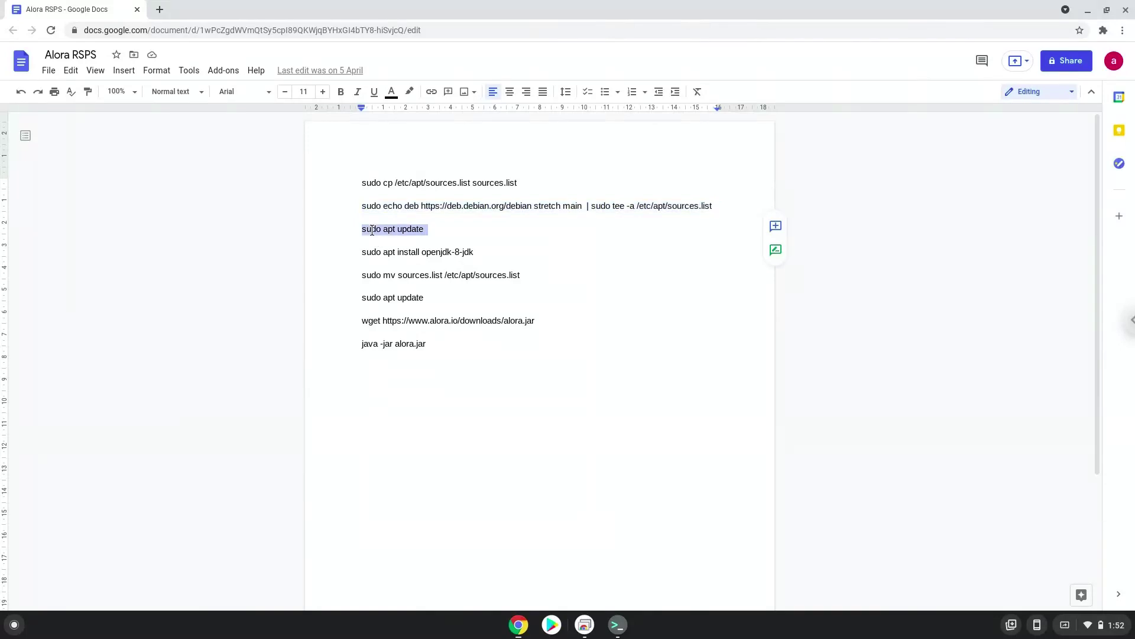
right_click(372, 229)
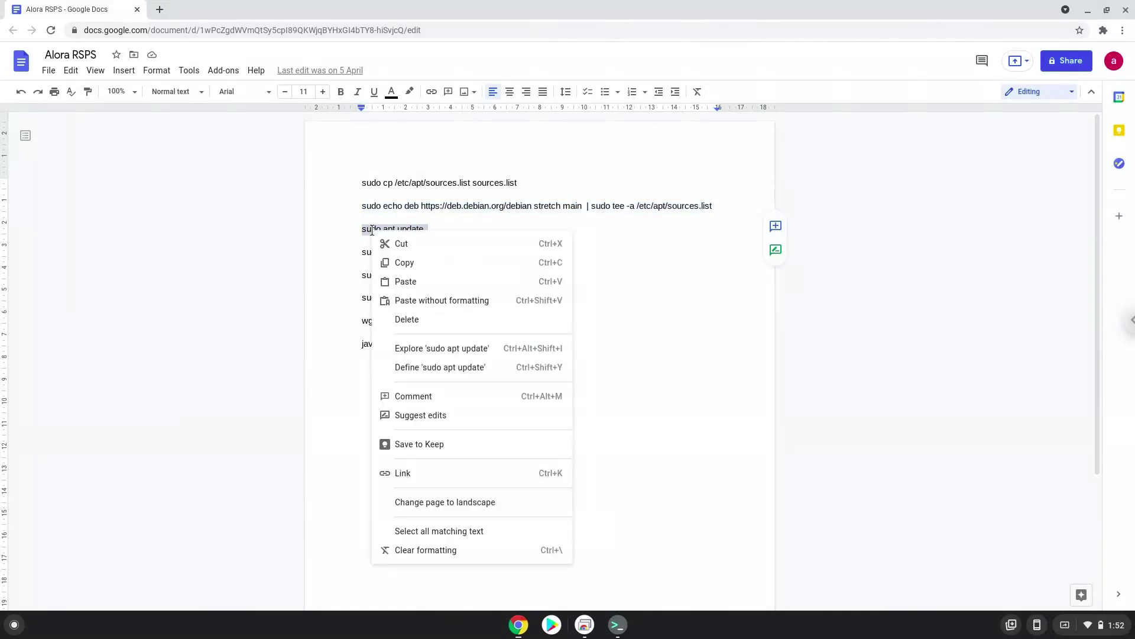
click(406, 267)
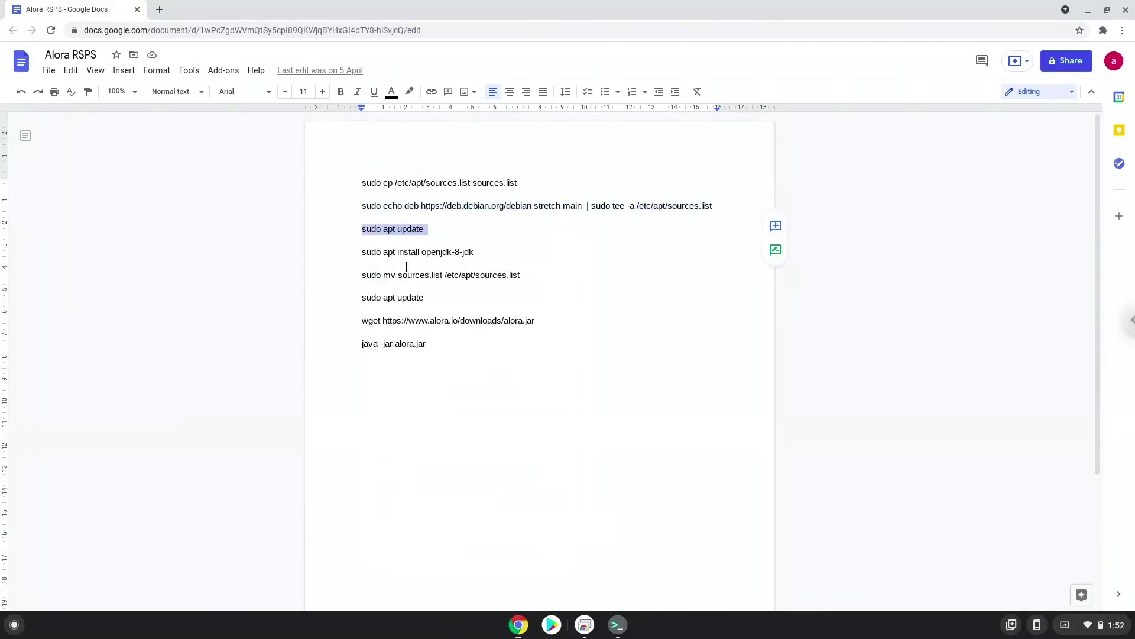
click(618, 625)
key(ctrl+shift+v)
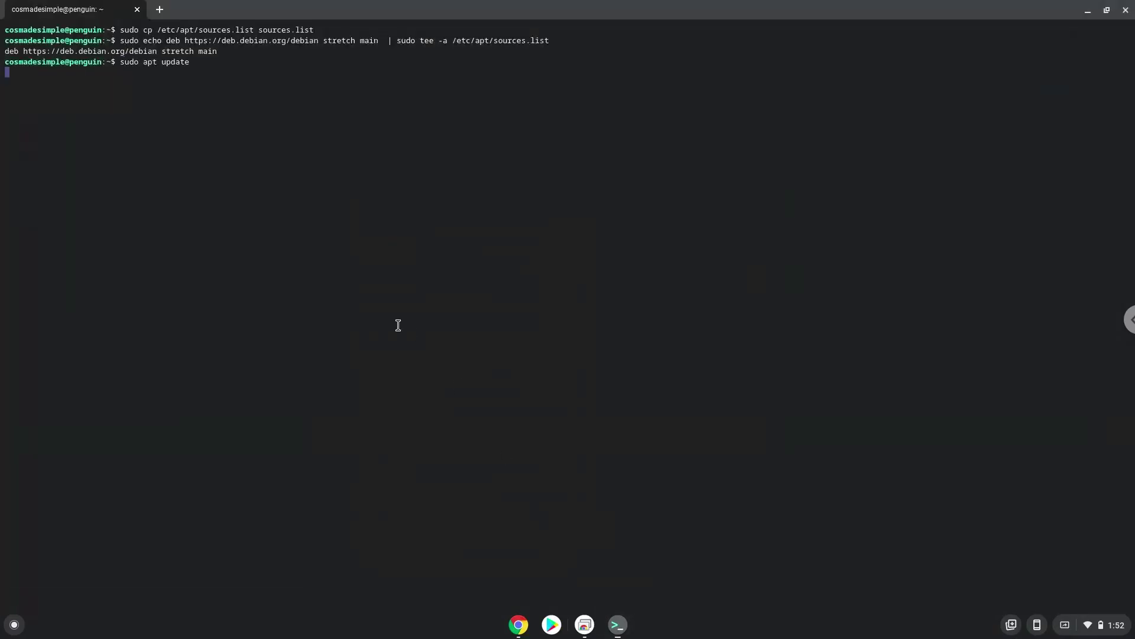
key(Return)
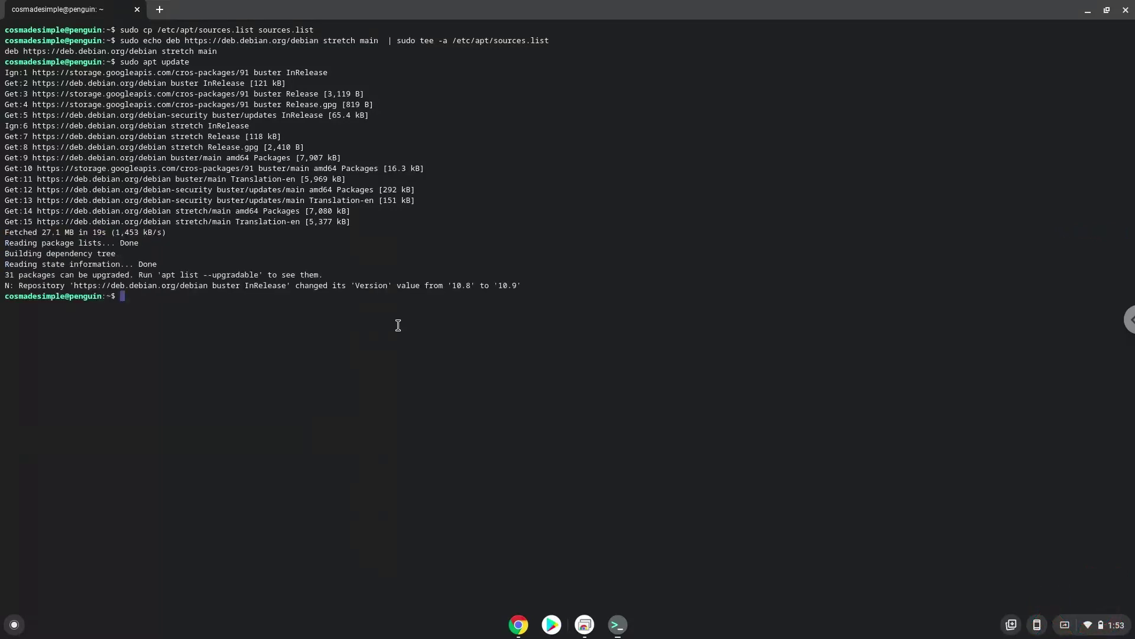
- Copy 'sudo apt install openjdk-8-jdk' from the notes, run it in Terminal and confirm
click(518, 624)
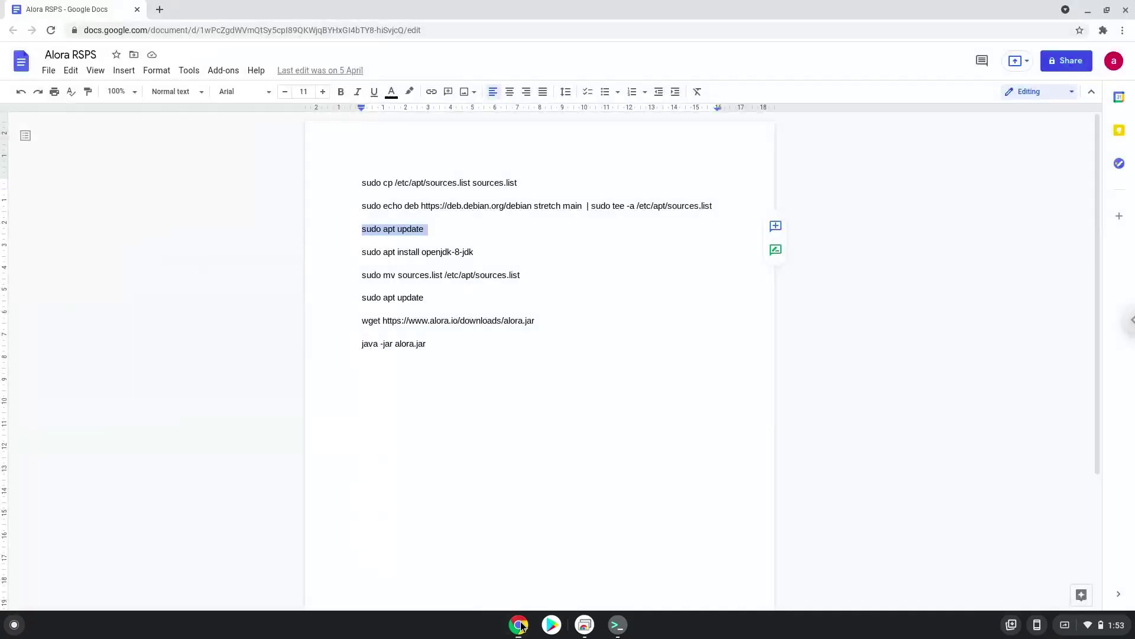
double_click(391, 252)
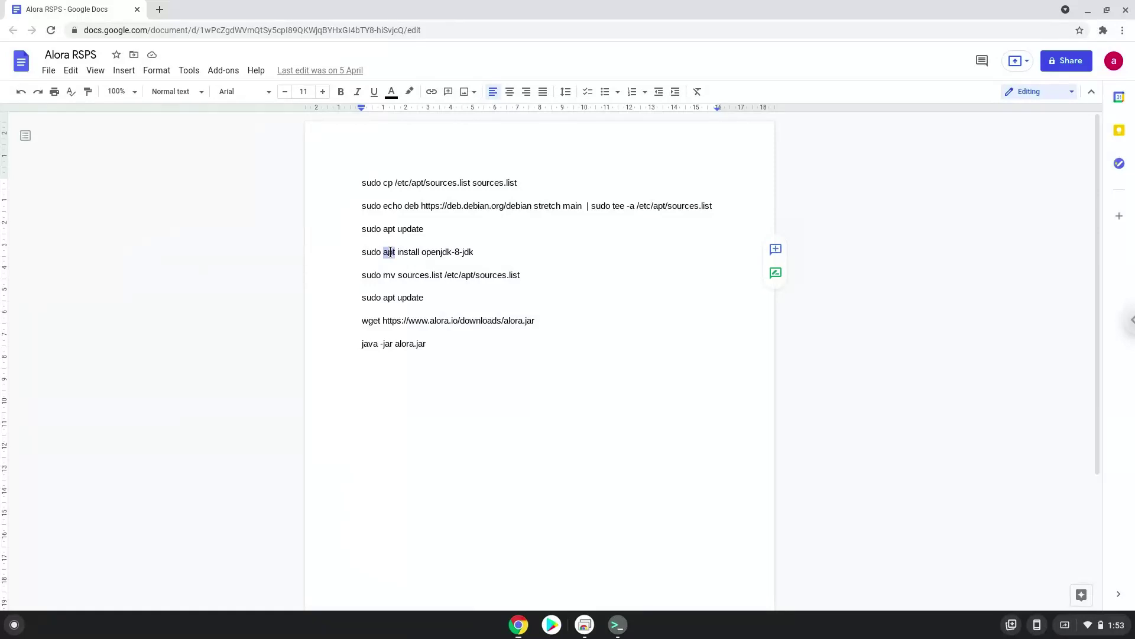
triple_click(391, 253)
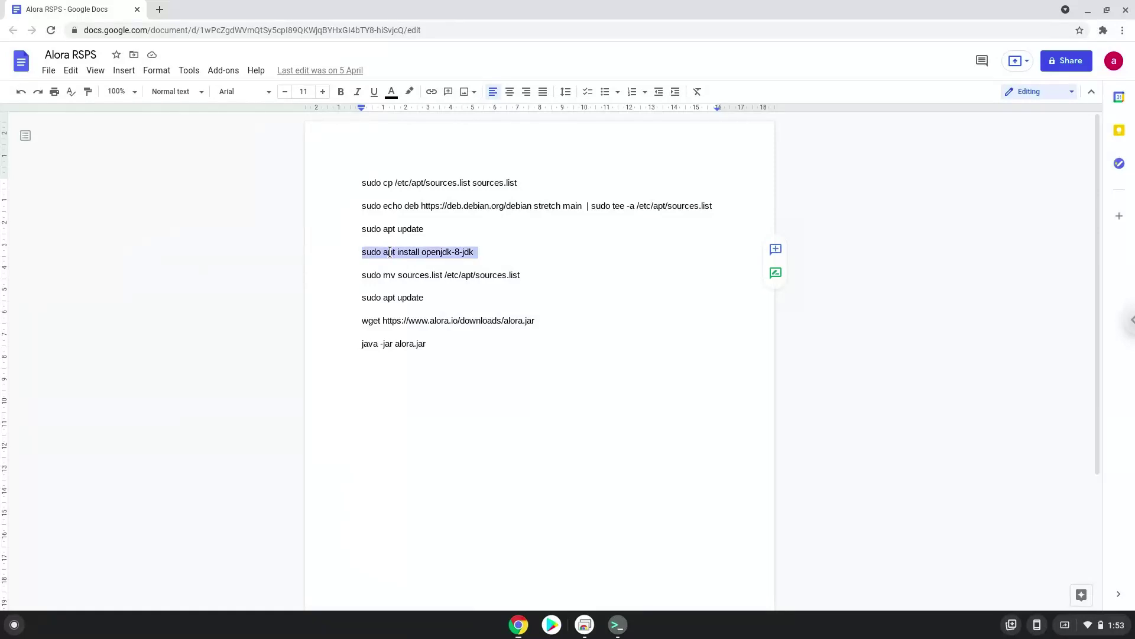
right_click(390, 252)
click(415, 284)
click(617, 624)
key(ctrl+shift+v)
key(Return)
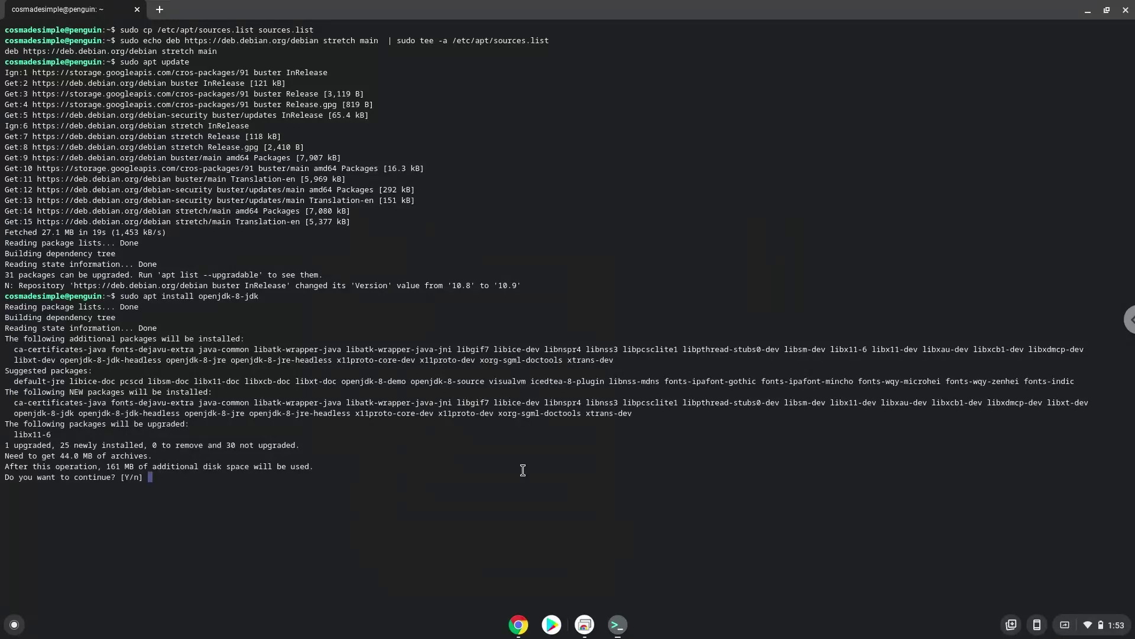
key(Return)
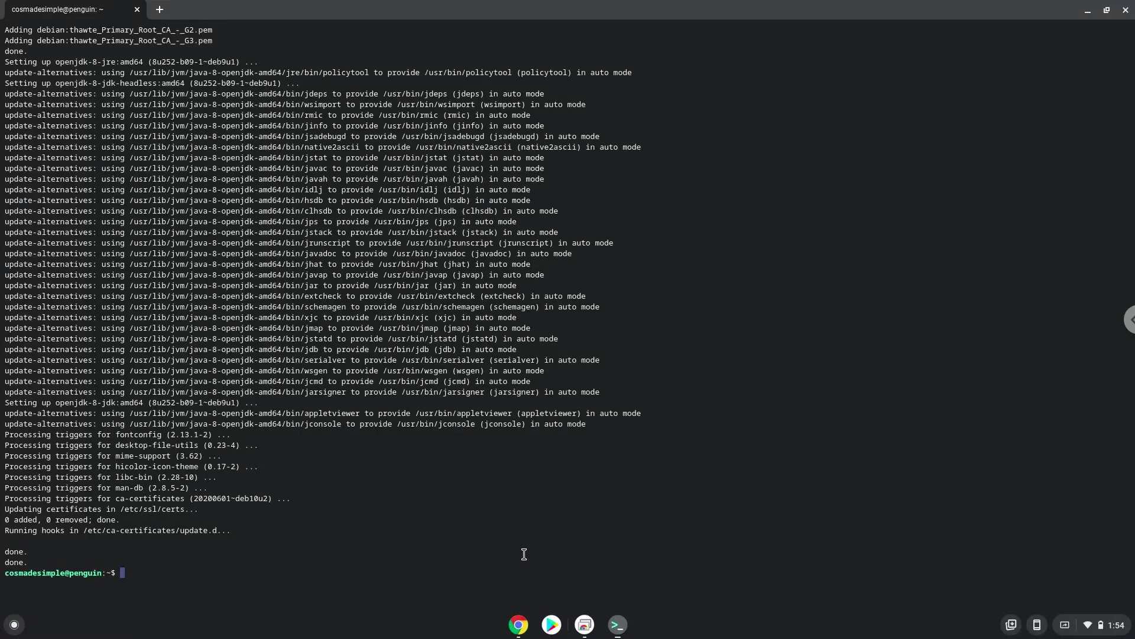
- Copy and run 'sudo mv sources.list /etc/apt/sources.list' in Terminal
click(519, 625)
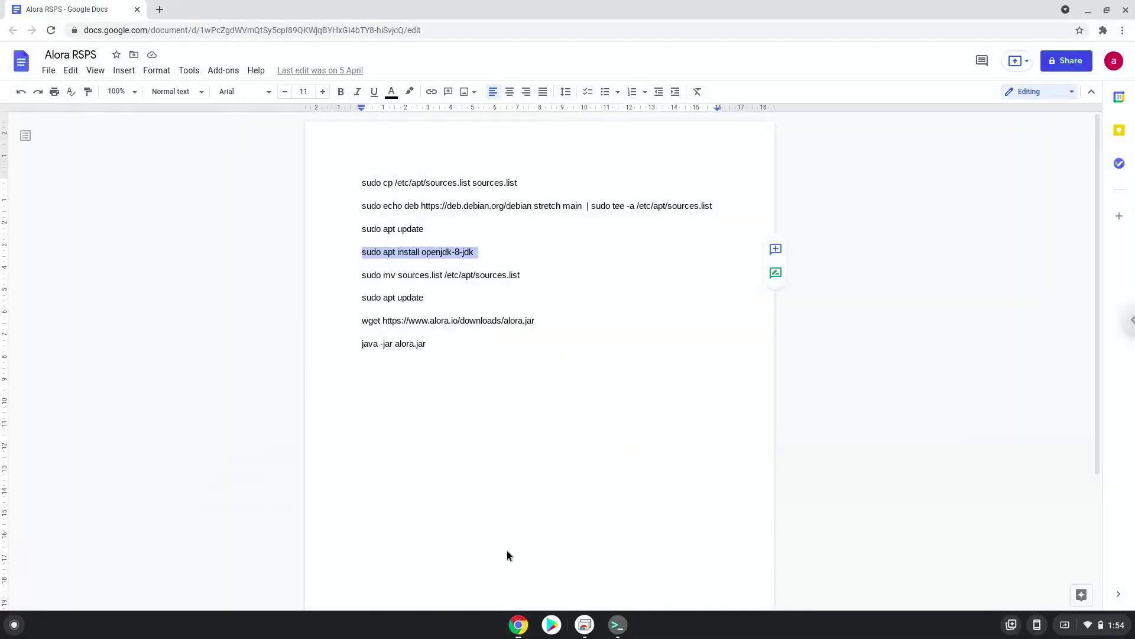
click(432, 273)
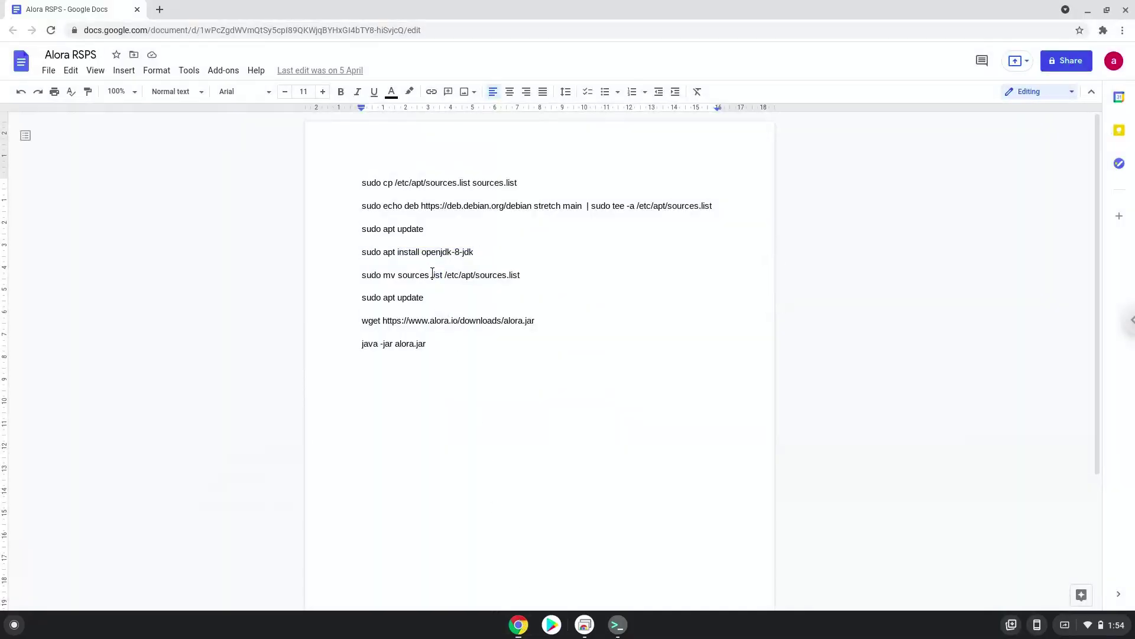
double_click(432, 273)
triple_click(433, 273)
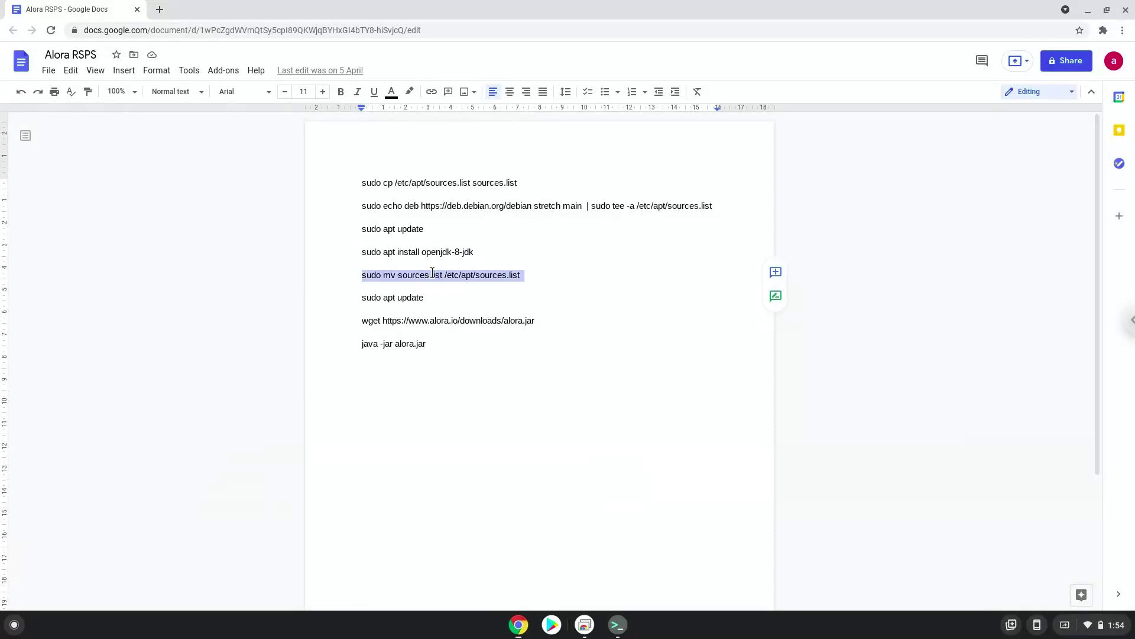
right_click(432, 274)
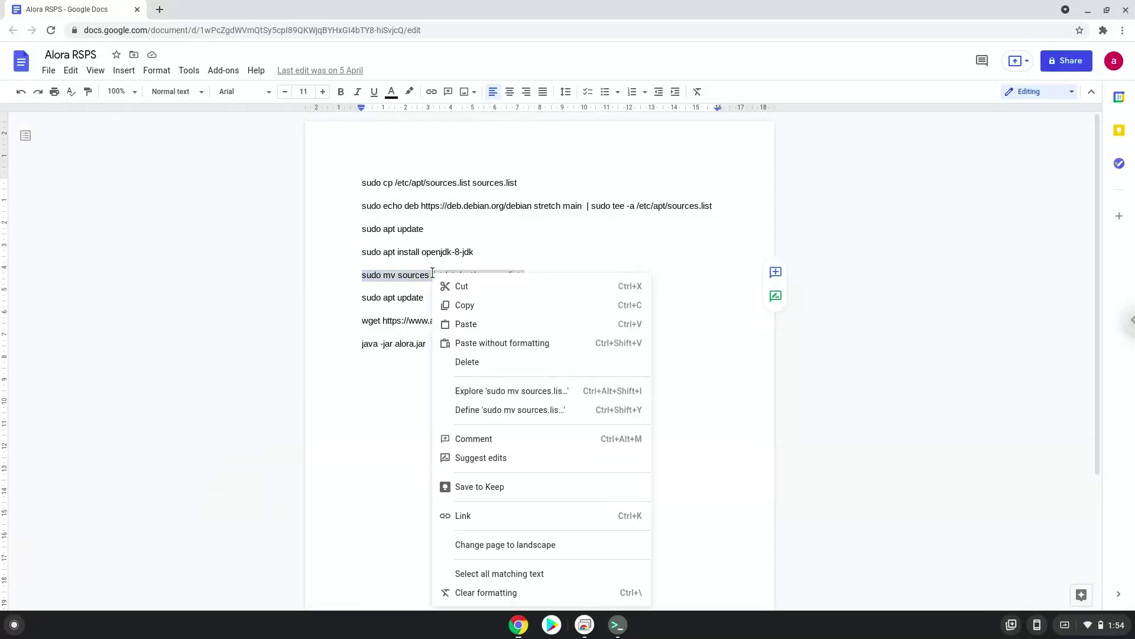
click(460, 302)
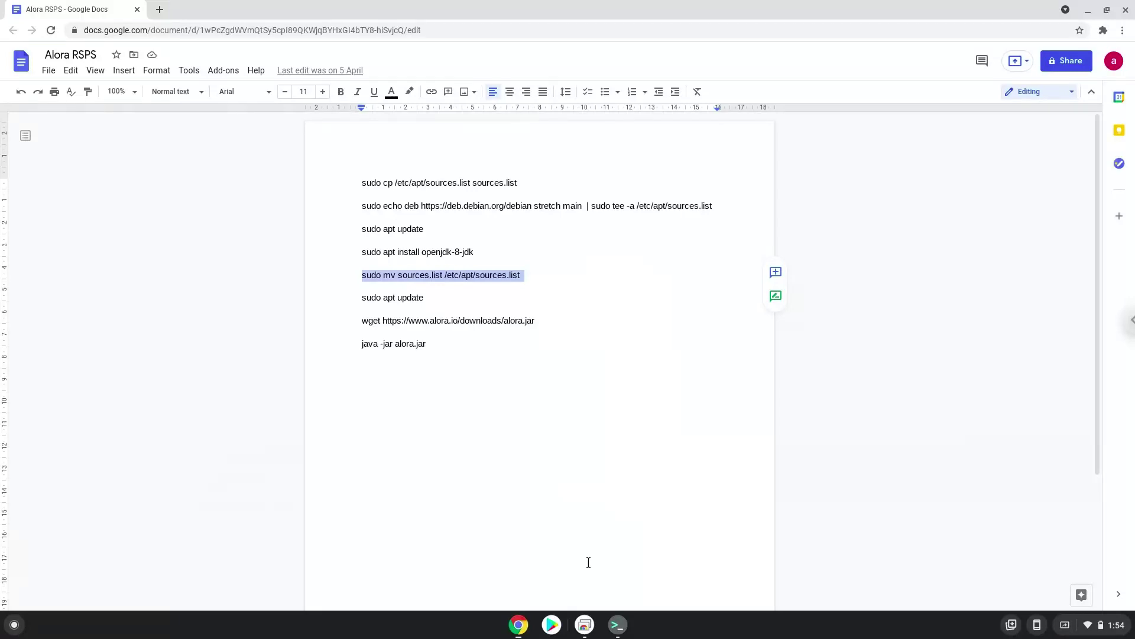
click(617, 625)
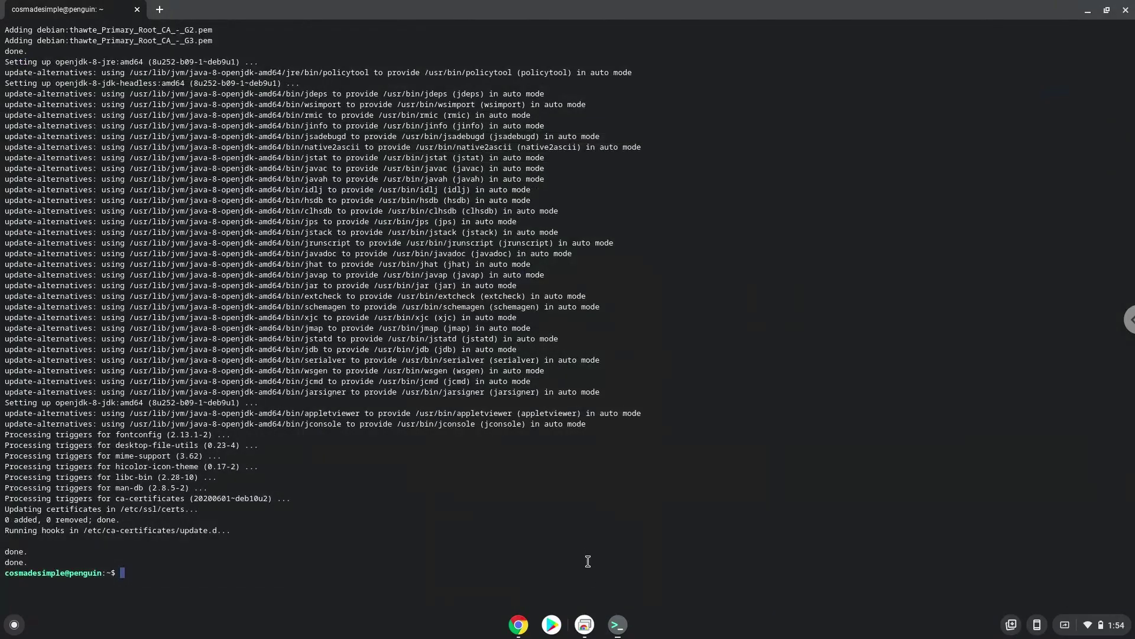
key(ctrl+shift+v)
key(Return)
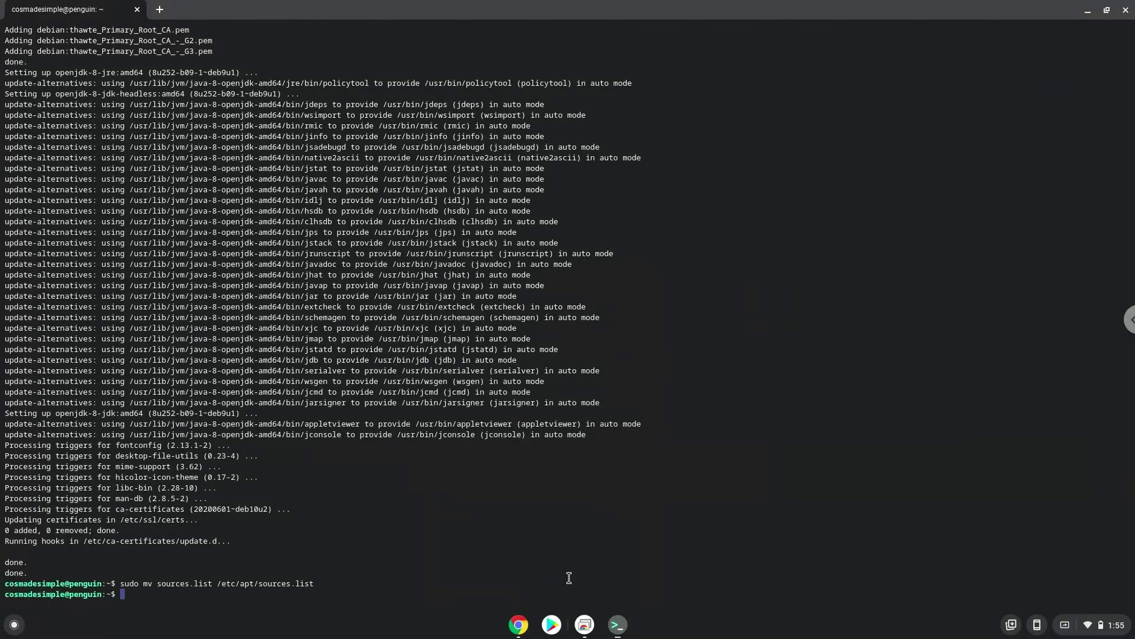
- Copy the second 'sudo apt update' line and bring Terminal back to the front
click(520, 625)
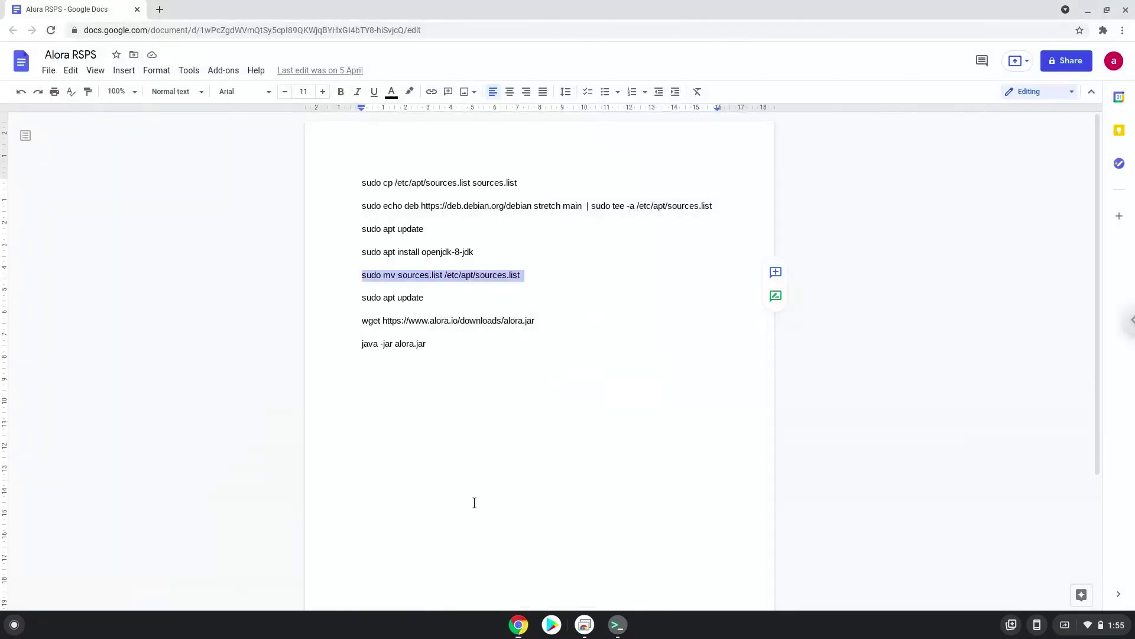
triple_click(371, 297)
right_click(372, 297)
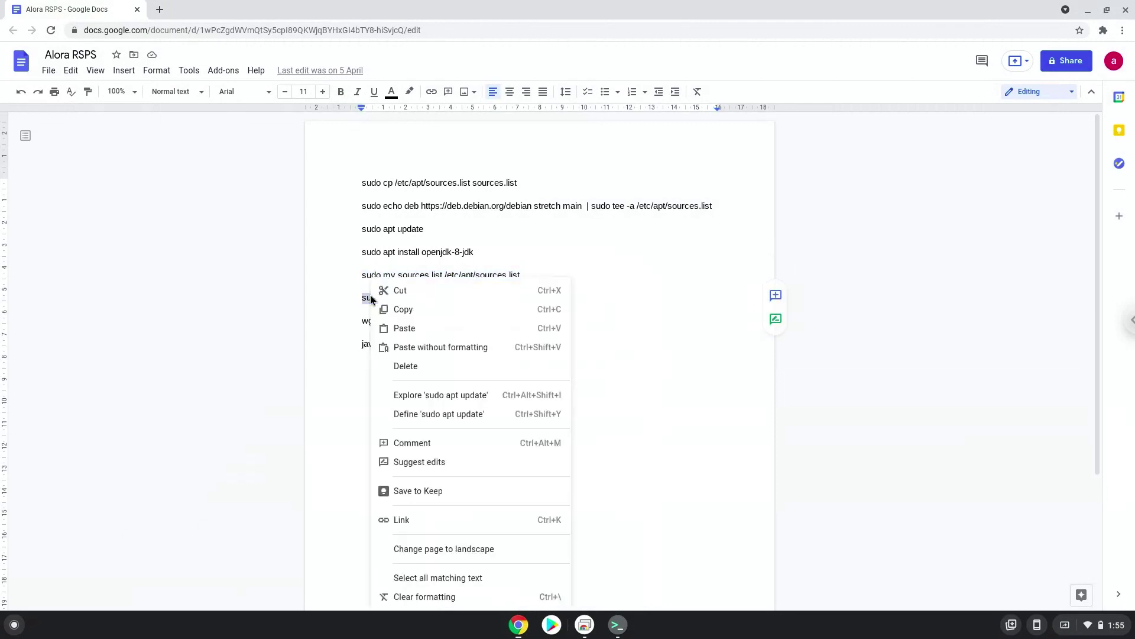
click(402, 312)
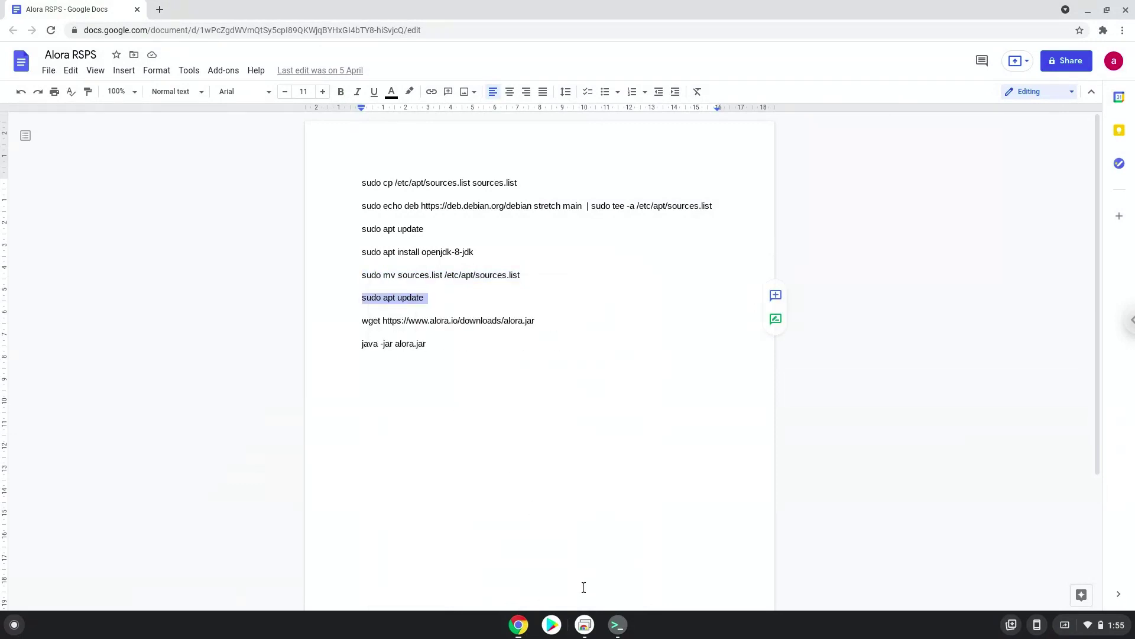
click(616, 626)
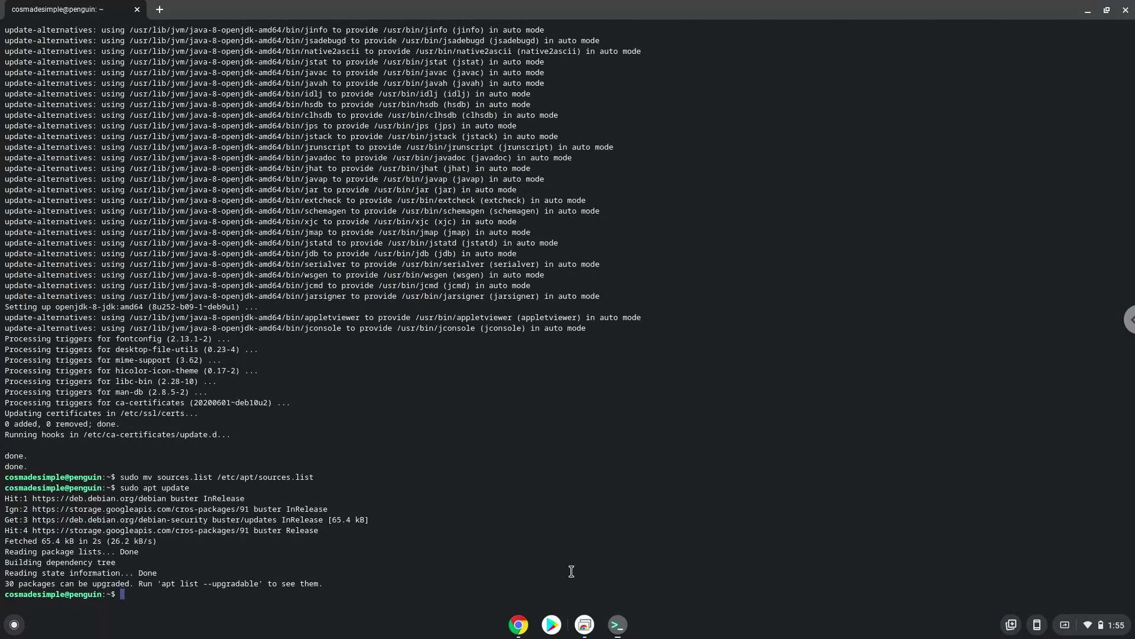
click(519, 625)
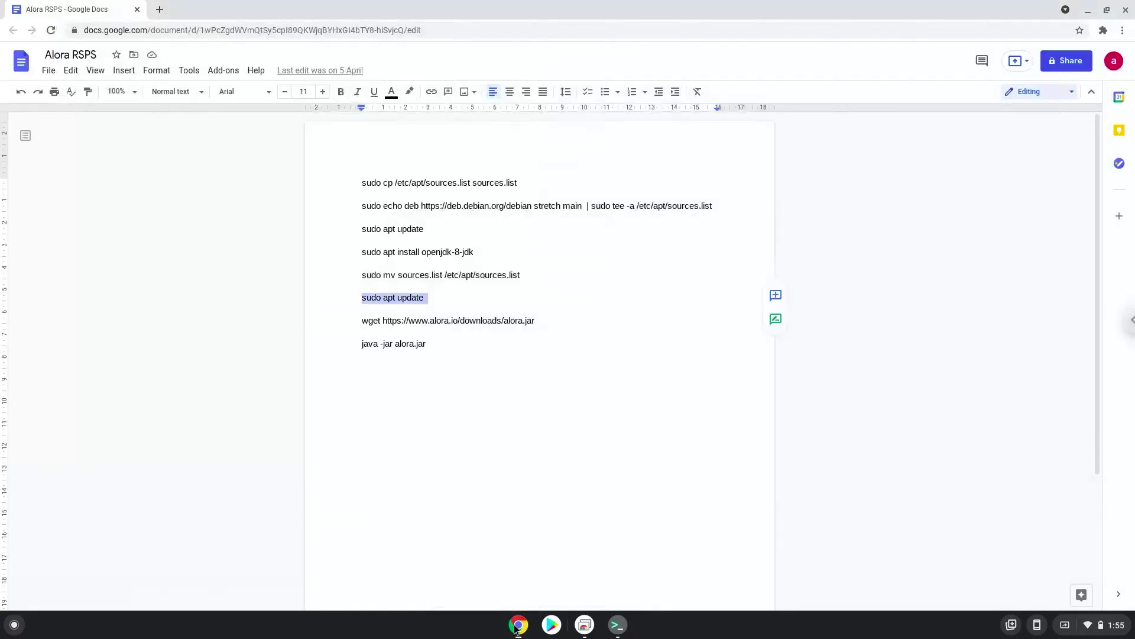
triple_click(385, 317)
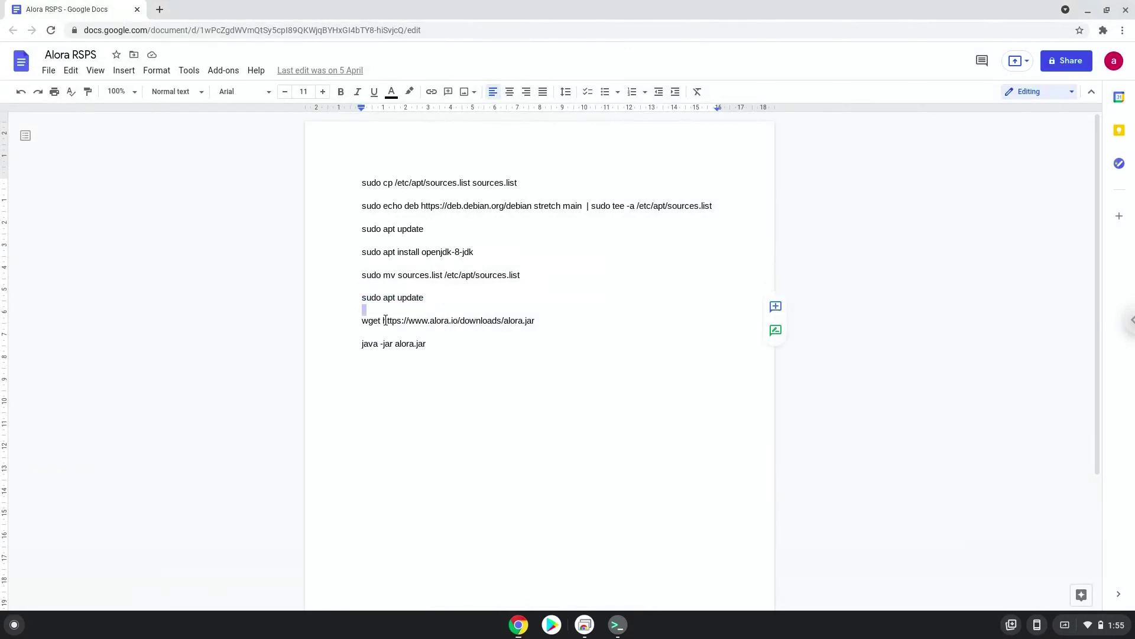
triple_click(385, 320)
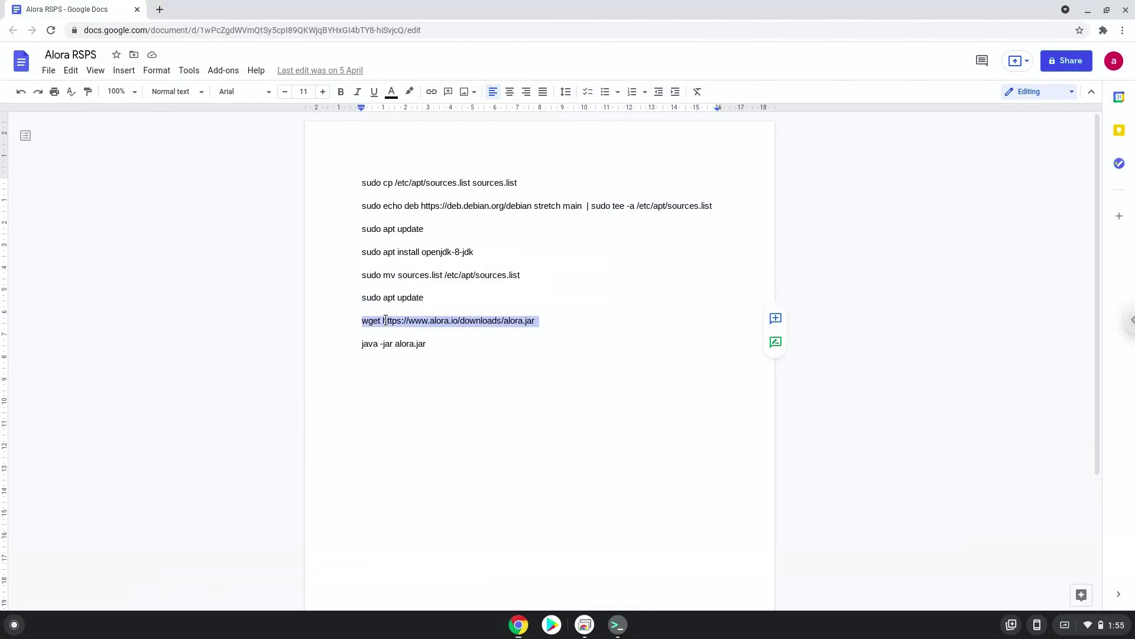
right_click(386, 319)
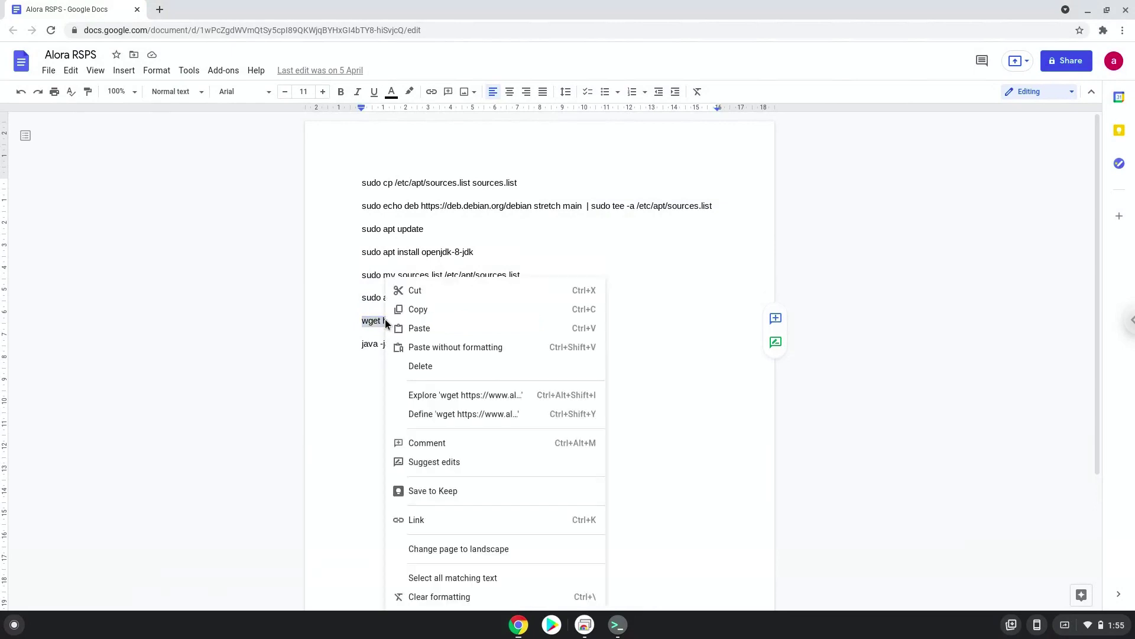
click(417, 309)
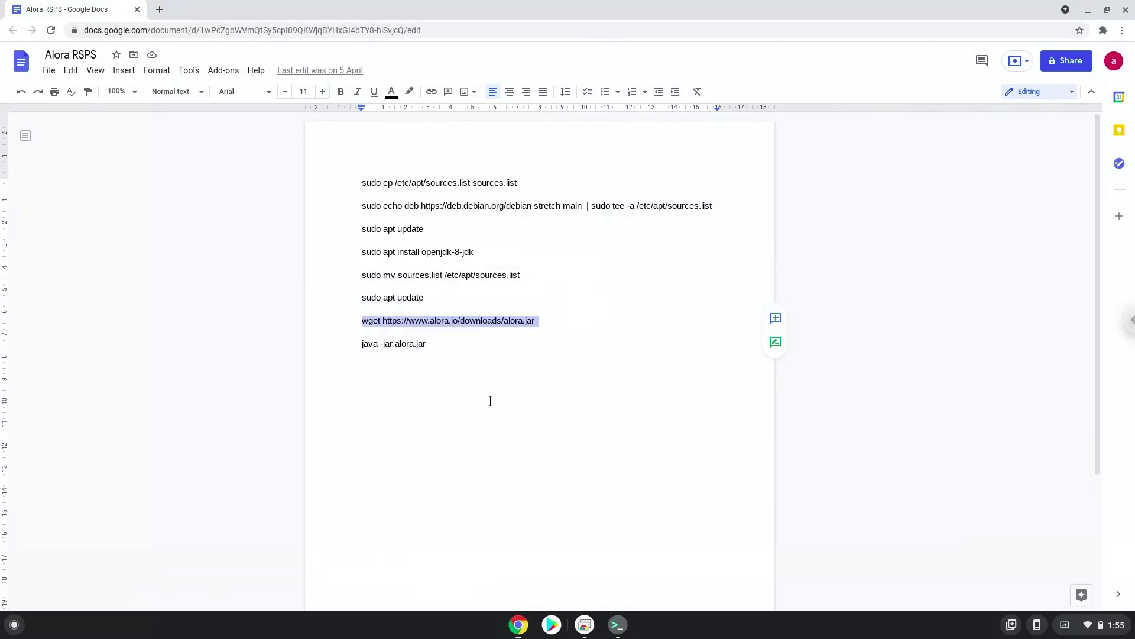
click(618, 625)
scroll(592, 544, up, 1)
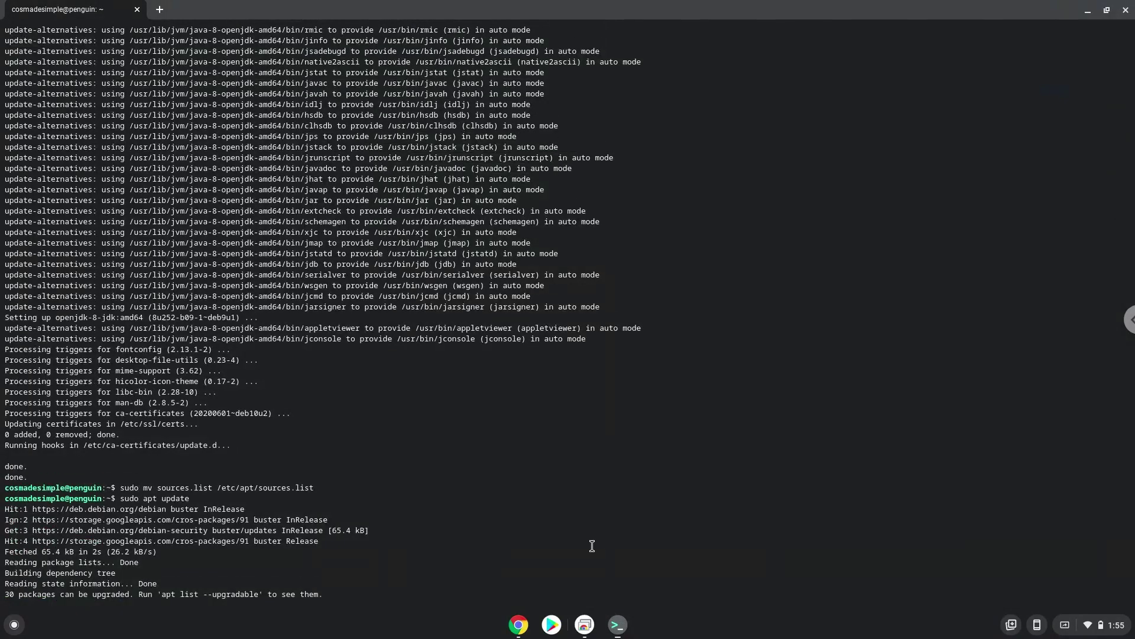
key(ctrl+shift+v)
key(Return)
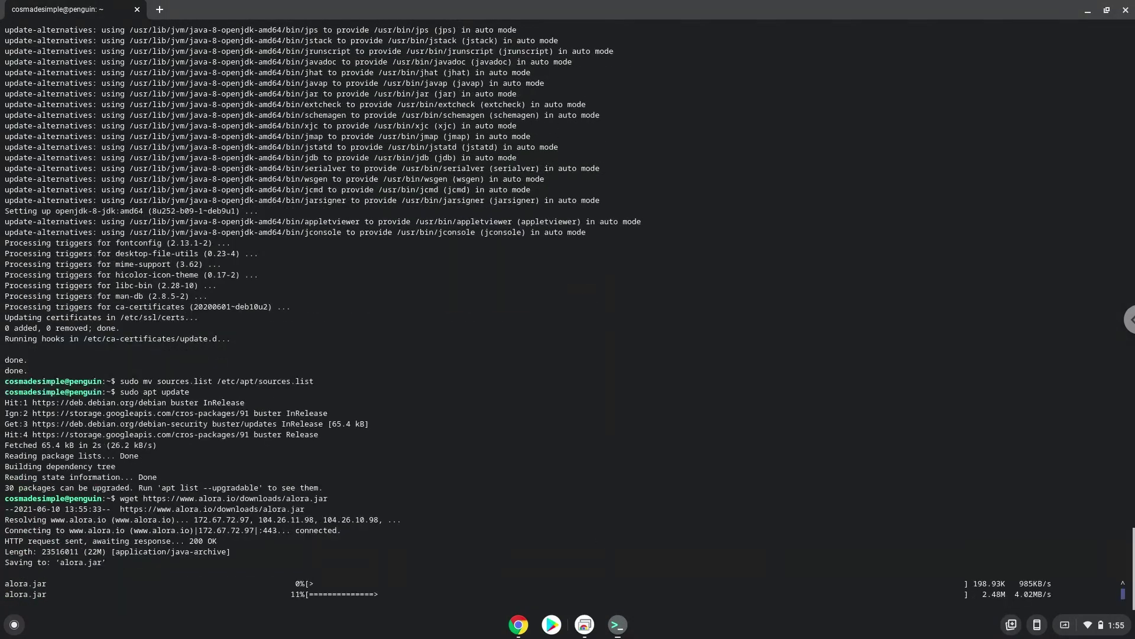